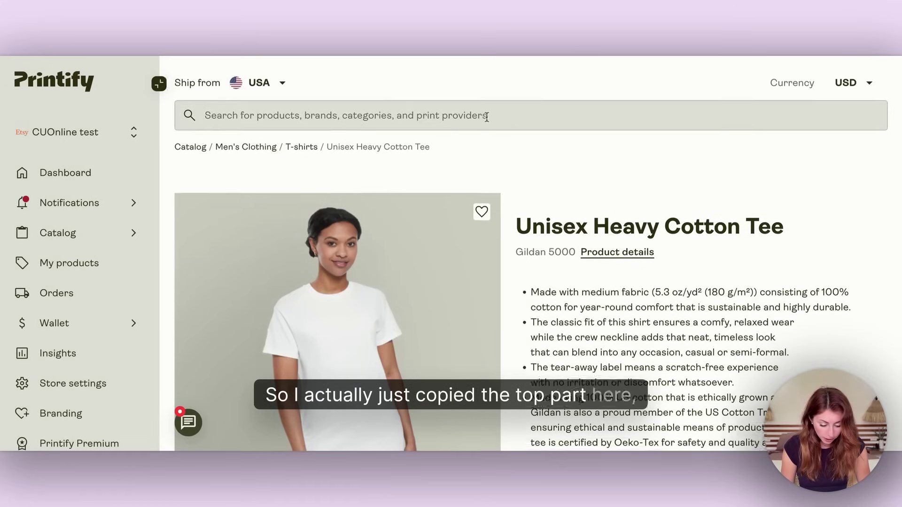
Select the Unisex Heavy Cotton Tee's Printify description bullets and About paragraph to copy into ChatGPT
{"action": "scroll", "coordinate": [483, 114], "scroll_direction": "down", "scroll_amount": 4}
{"action": "left_click_drag", "start_coordinate": [528, 91], "coordinate": [812, 242]}
{"action": "scroll", "coordinate": [683, 280], "scroll_direction": "down", "scroll_amount": 7}
{"action": "scroll", "coordinate": [682, 281], "scroll_direction": "down", "scroll_amount": 10}
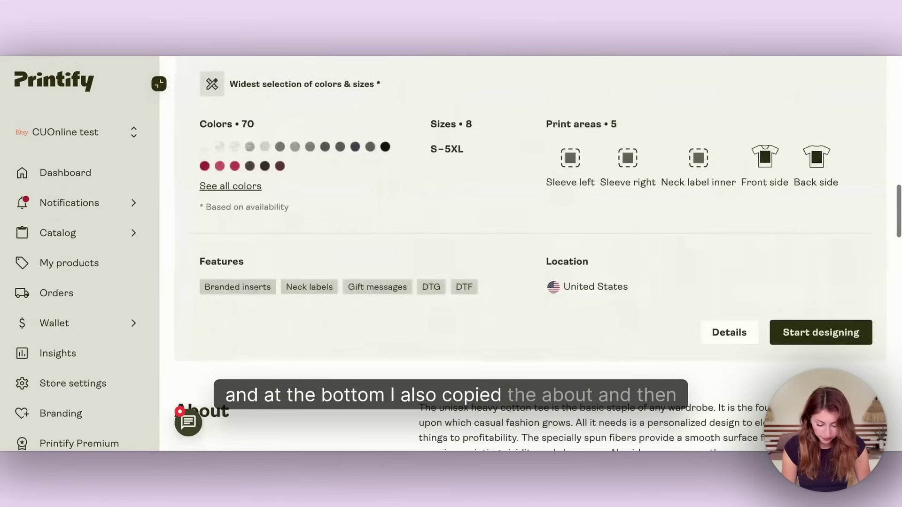
{"action": "scroll", "coordinate": [532, 349], "scroll_direction": "down", "scroll_amount": 2}
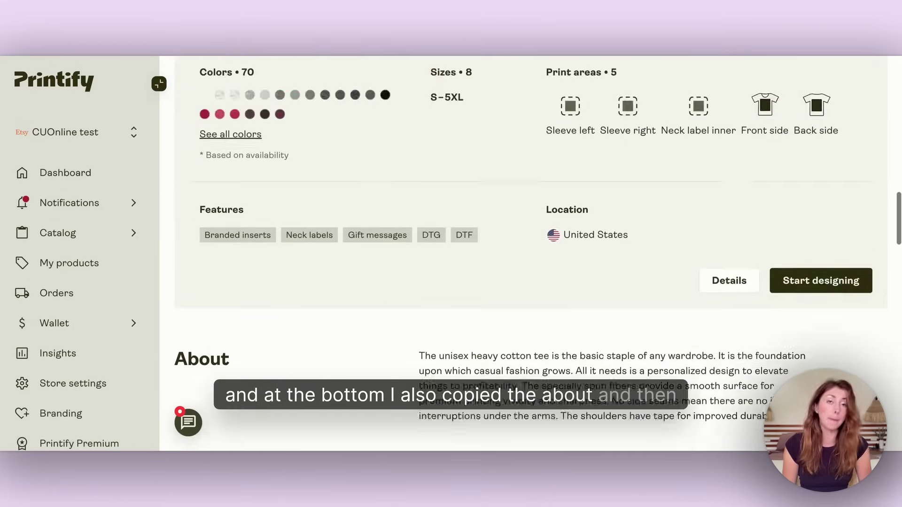
{"action": "triple_click", "coordinate": [532, 349]}
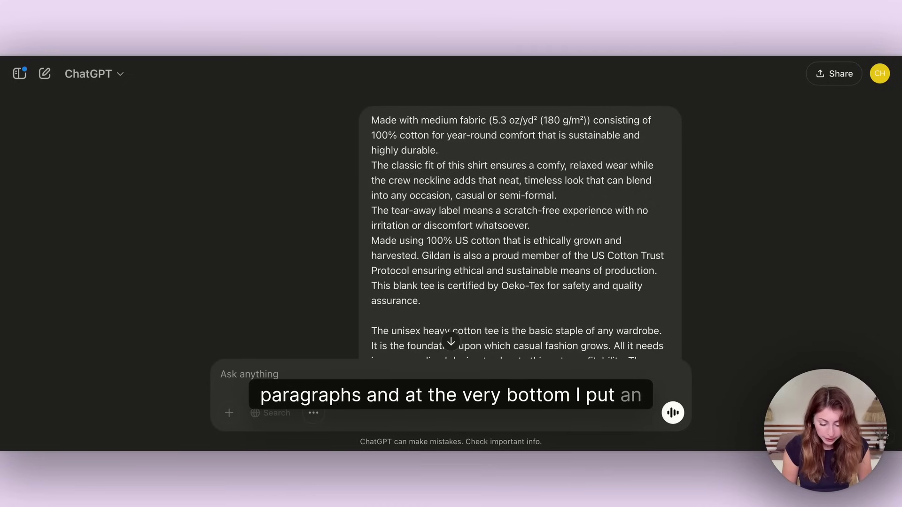
Request a point-form Etsy description with emoji section headers, then read through the reply
{"action": "scroll", "coordinate": [469, 207], "scroll_direction": "down", "scroll_amount": 5}
{"action": "left_click_drag", "start_coordinate": [369, 234], "coordinate": [592, 249]}
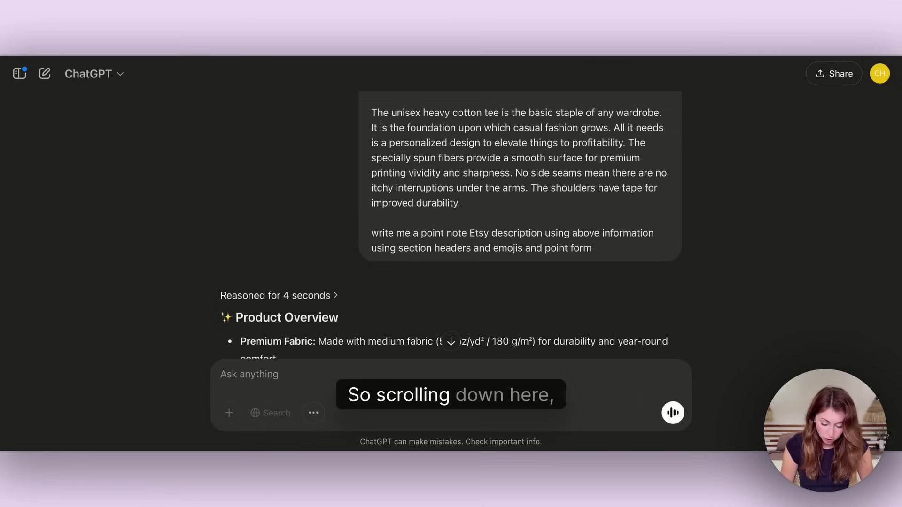
{"action": "scroll", "coordinate": [327, 260], "scroll_direction": "down", "scroll_amount": 3}
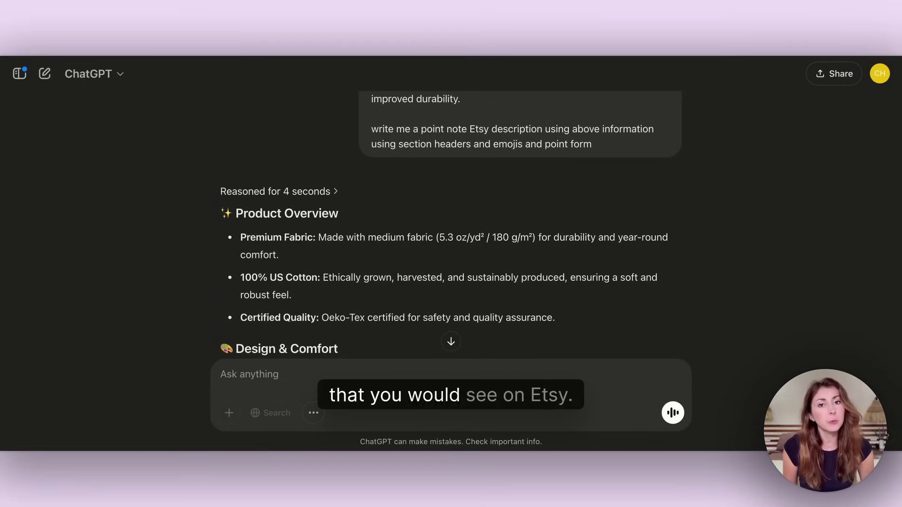
{"action": "scroll", "coordinate": [283, 171], "scroll_direction": "down", "scroll_amount": 2}
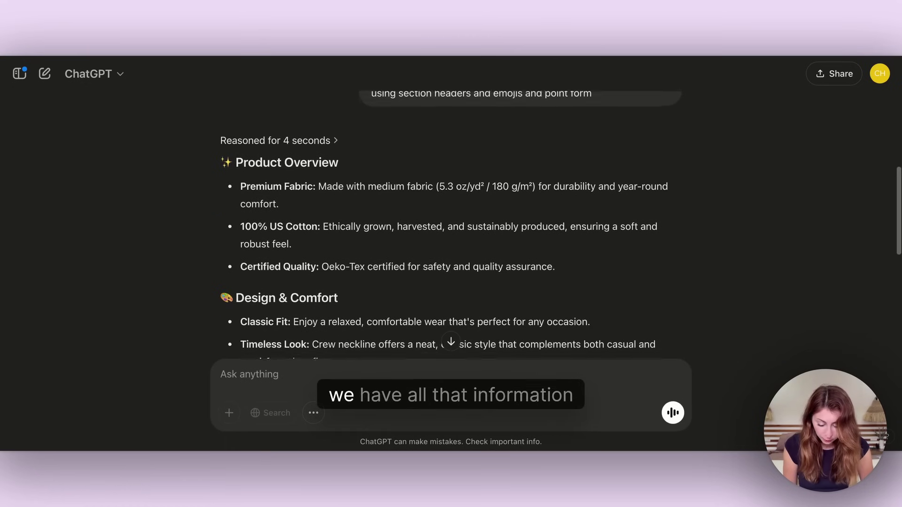
{"action": "scroll", "coordinate": [399, 221], "scroll_direction": "down", "scroll_amount": 3}
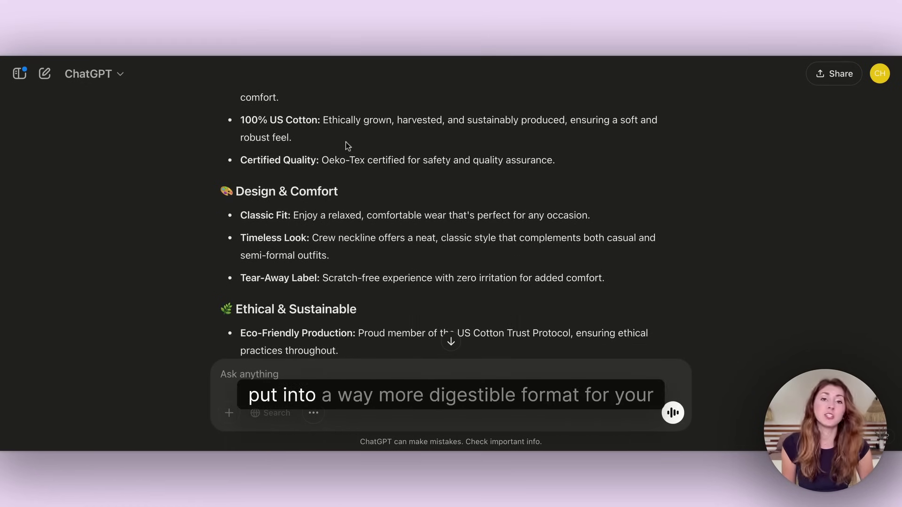
{"action": "scroll", "coordinate": [345, 142], "scroll_direction": "down", "scroll_amount": 2}
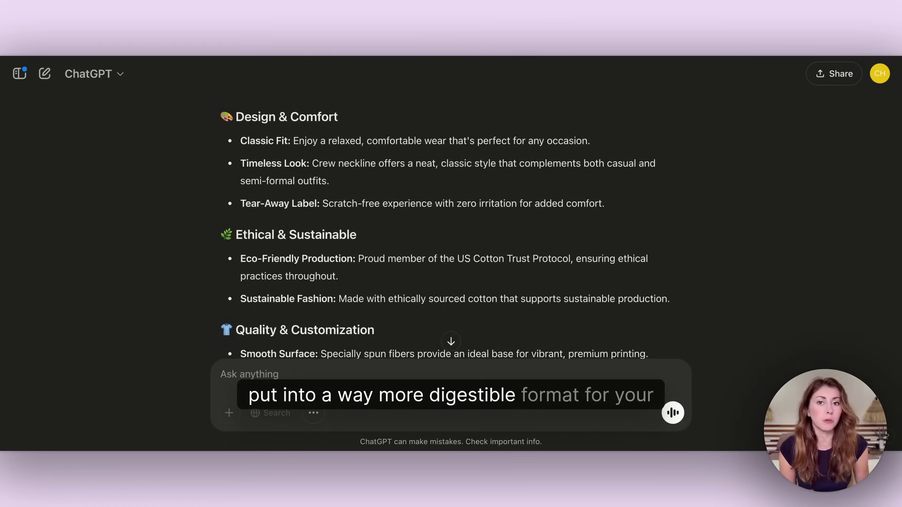
{"action": "scroll", "coordinate": [450, 211], "scroll_direction": "down", "scroll_amount": 3}
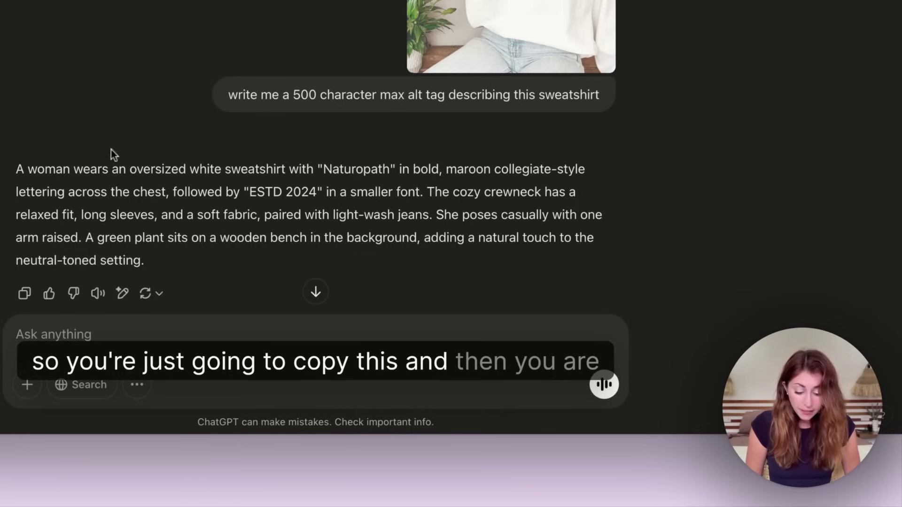
Select the generated 500-character alt text for the Naturopath sweatshirt photo to copy it
{"action": "left_click_drag", "start_coordinate": [144, 256], "coordinate": [408, 2]}
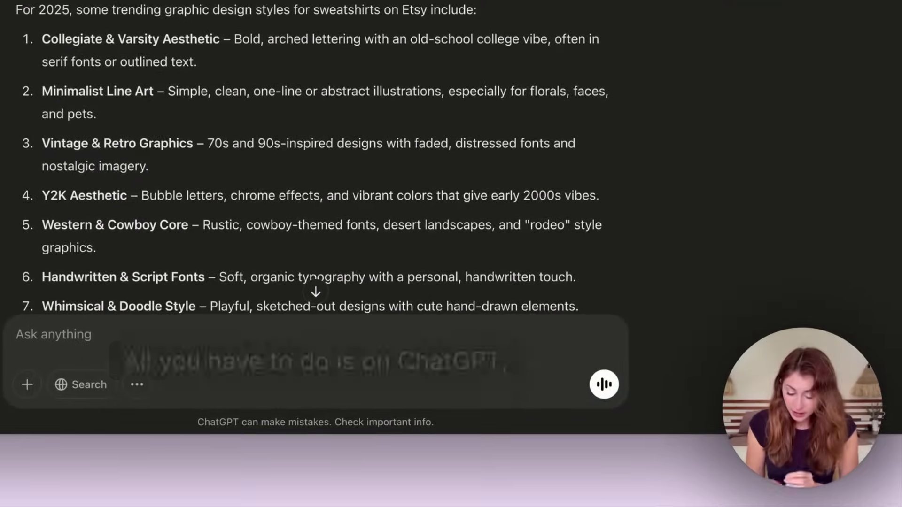
Scroll back to the start of the 2025 trends reply, beginning with Collegiate & Varsity Aesthetic
{"action": "scroll", "coordinate": [334, 21], "scroll_direction": "up", "scroll_amount": 3}
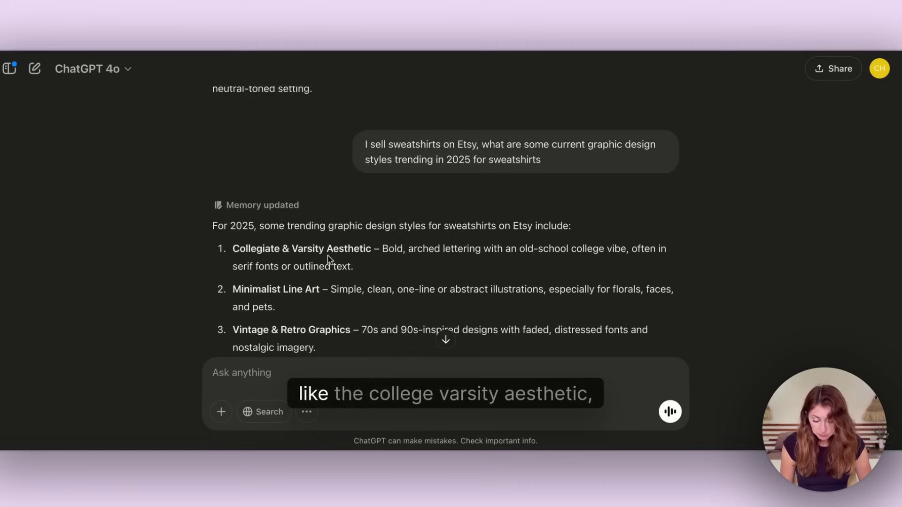
Review the trends list and get comma-separated Etsy title keywords for the naturopath varsity sweatshirt
{"action": "scroll", "coordinate": [166, 183], "scroll_direction": "down", "scroll_amount": 2}
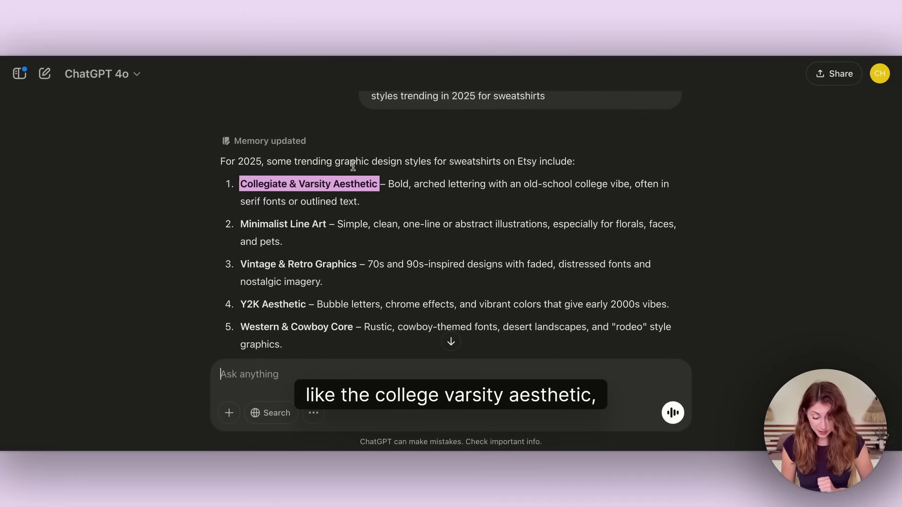
{"action": "scroll", "coordinate": [353, 165], "scroll_direction": "down", "scroll_amount": 2}
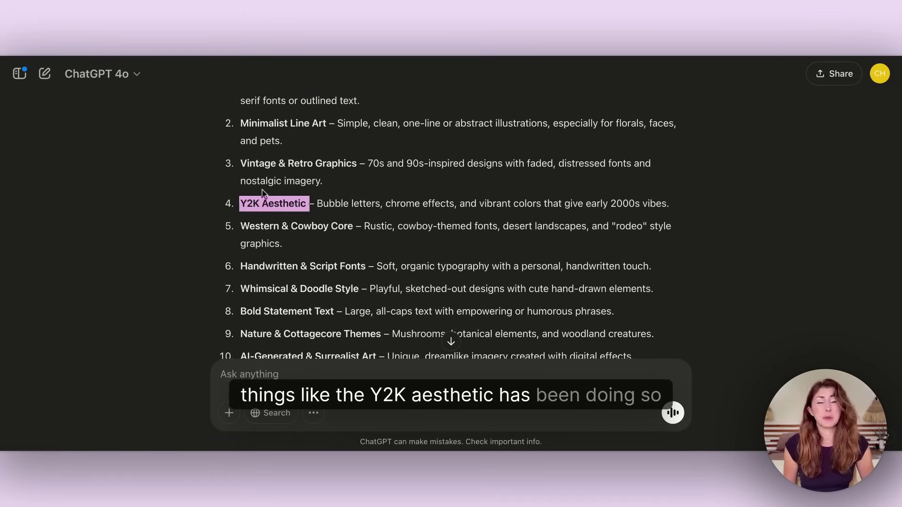
{"action": "scroll", "coordinate": [306, 249], "scroll_direction": "down", "scroll_amount": 1}
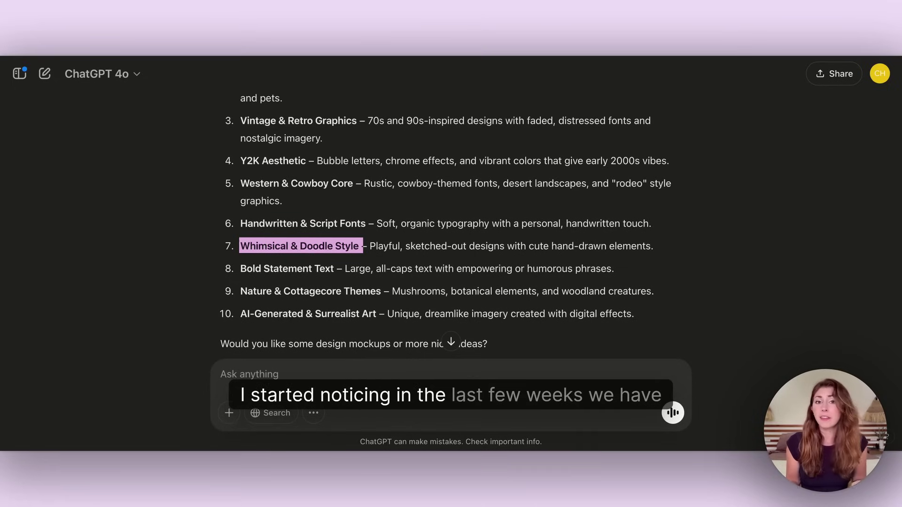
{"action": "scroll", "coordinate": [230, 268], "scroll_direction": "down", "scroll_amount": 1}
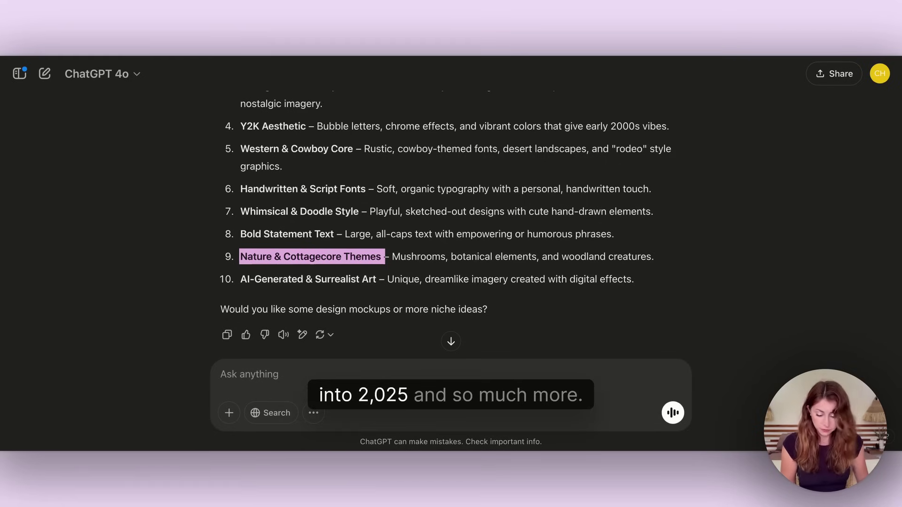
{"action": "scroll", "coordinate": [451, 212], "scroll_direction": "up", "scroll_amount": 2}
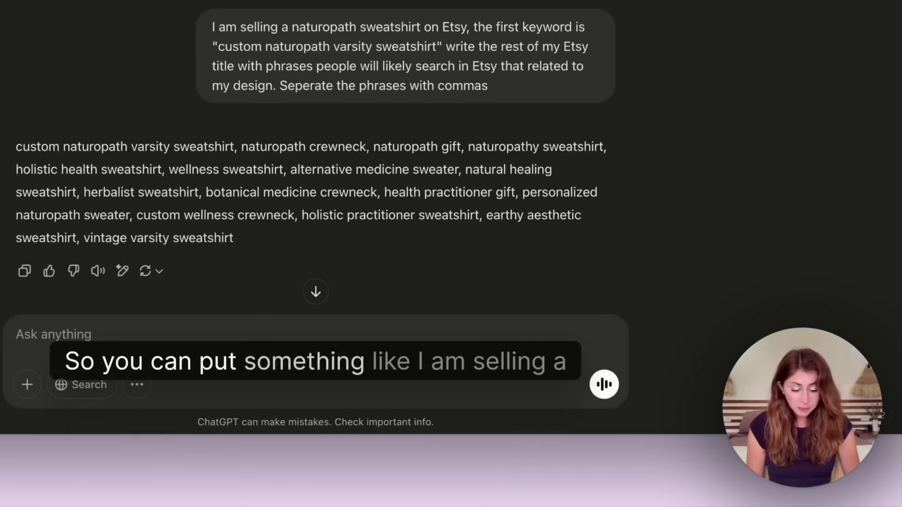
{"action": "left_click_drag", "start_coordinate": [212, 26], "coordinate": [488, 86]}
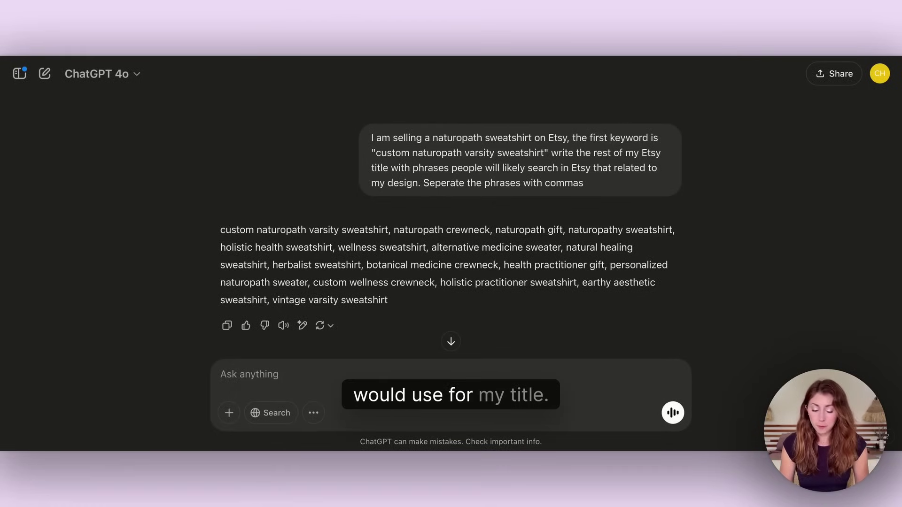
{"action": "left_click_drag", "start_coordinate": [391, 229], "coordinate": [485, 230]}
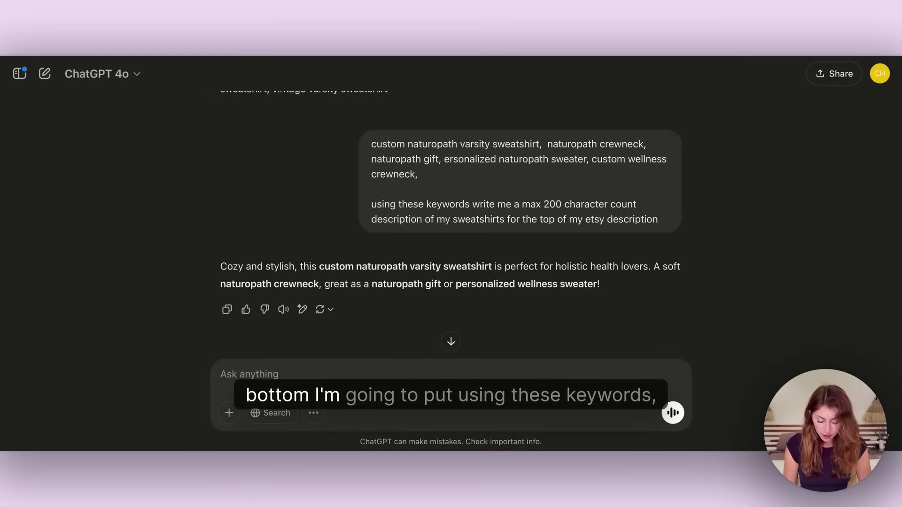
Select the request for a max 200-character opening description for the Etsy listing
{"action": "left_click_drag", "start_coordinate": [371, 204], "coordinate": [660, 220]}
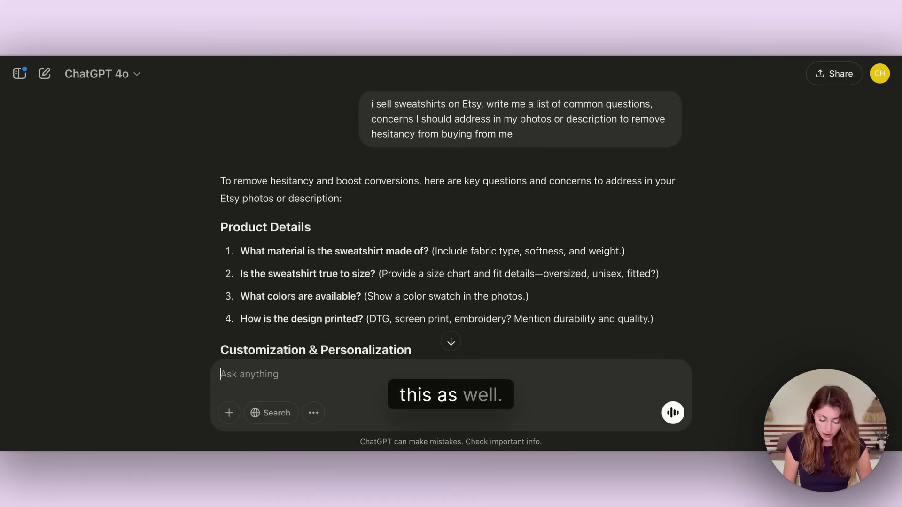
Highlight the size-chart advice and the Shipping & Processing heading in the buyer-questions list
{"action": "left_click_drag", "start_coordinate": [382, 273], "coordinate": [471, 271]}
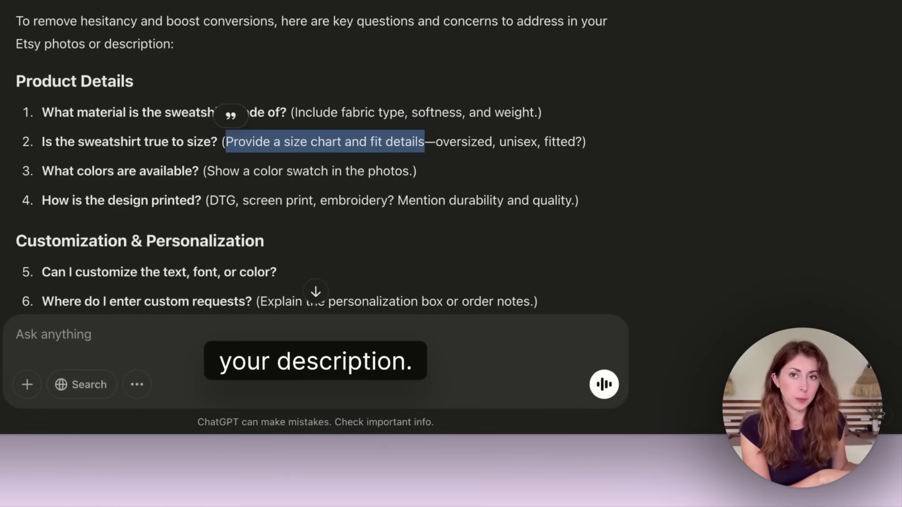
{"action": "scroll", "coordinate": [163, 77], "scroll_direction": "down", "scroll_amount": 5}
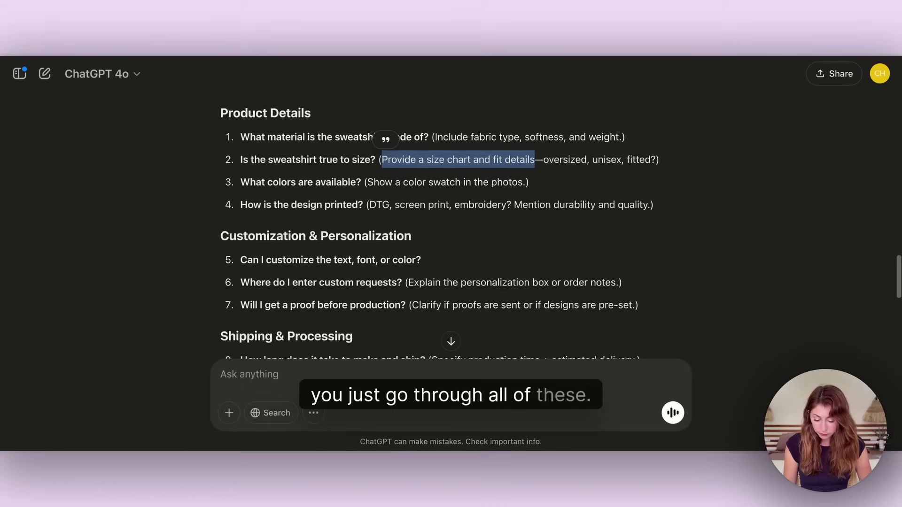
{"action": "scroll", "coordinate": [211, 164], "scroll_direction": "down", "scroll_amount": 2}
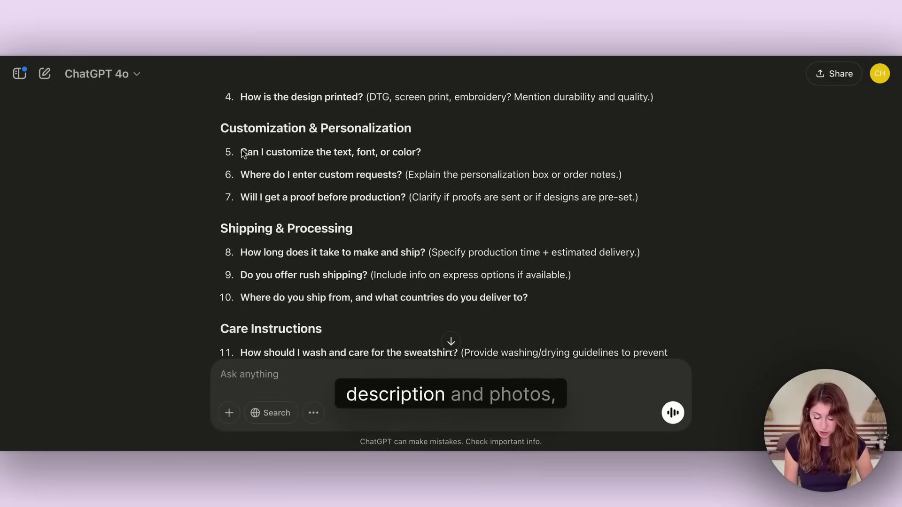
{"action": "scroll", "coordinate": [303, 127], "scroll_direction": "down", "scroll_amount": 4}
{"action": "left_click_drag", "start_coordinate": [219, 134], "coordinate": [351, 133]}
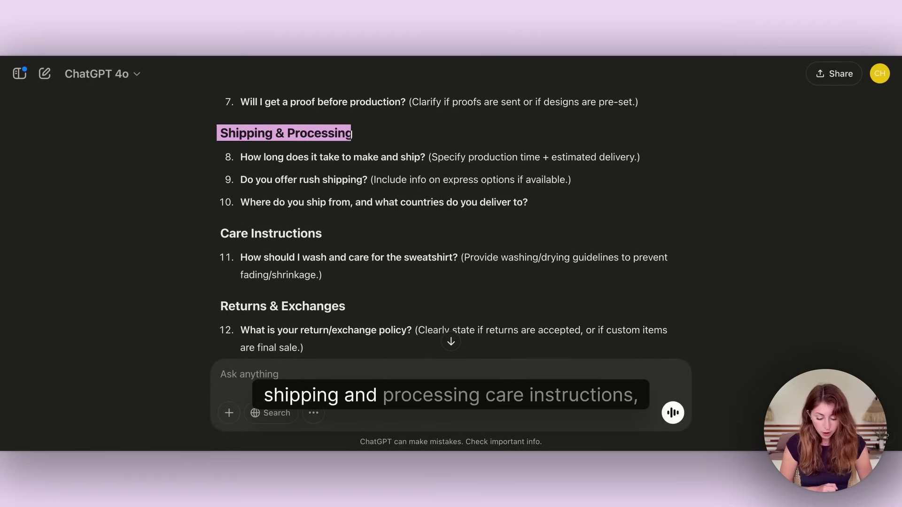
{"action": "scroll", "coordinate": [351, 134], "scroll_direction": "down", "scroll_amount": 4}
Highlight the Care Instructions and General Buyer Concerns headings and item 16's color-or-size question
{"action": "left_click_drag", "start_coordinate": [217, 149], "coordinate": [348, 152]}
{"action": "scroll", "coordinate": [327, 149], "scroll_direction": "down", "scroll_amount": 3}
{"action": "scroll", "coordinate": [281, 155], "scroll_direction": "down", "scroll_amount": 3}
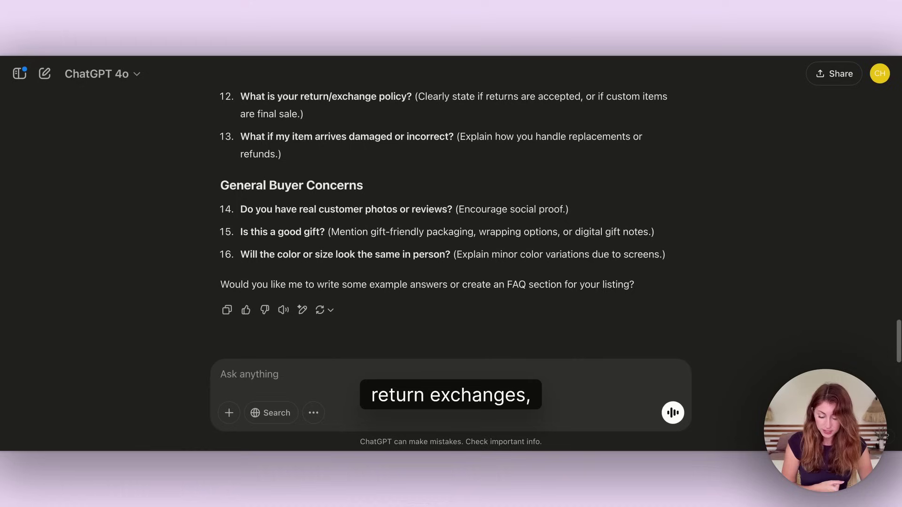
{"action": "triple_click", "coordinate": [242, 180]}
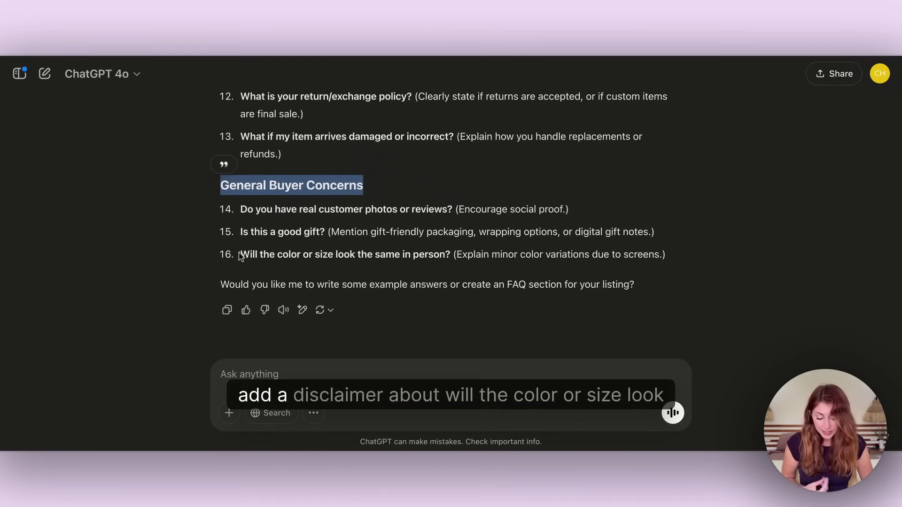
{"action": "left_click_drag", "start_coordinate": [242, 254], "coordinate": [371, 256]}
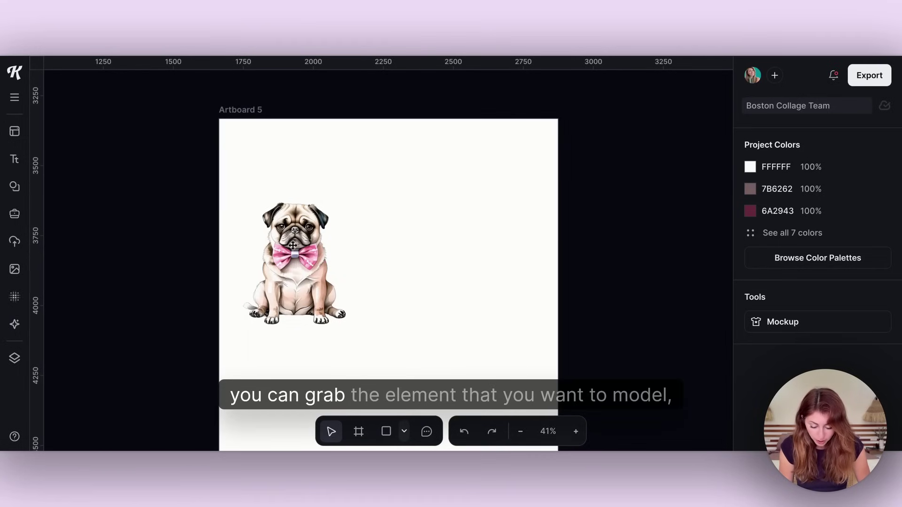
Centre the pug illustration on the artboard and save it as an Image Gen Style
{"action": "left_click_drag", "start_coordinate": [294, 242], "coordinate": [351, 221]}
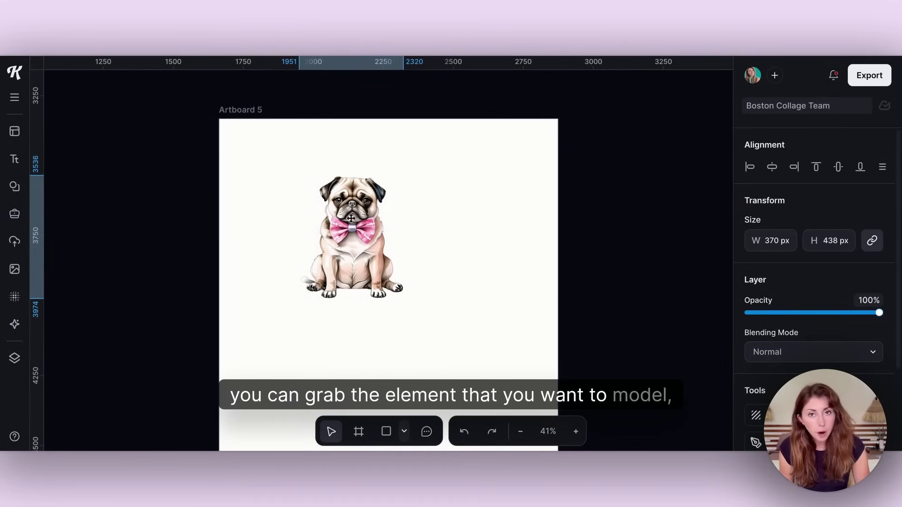
{"action": "right_click", "coordinate": [350, 220]}
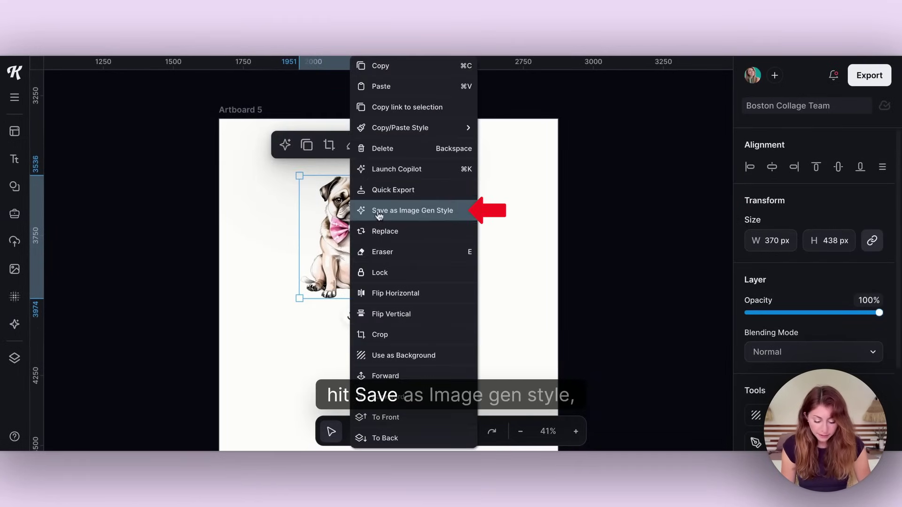
{"action": "left_click", "coordinate": [415, 214]}
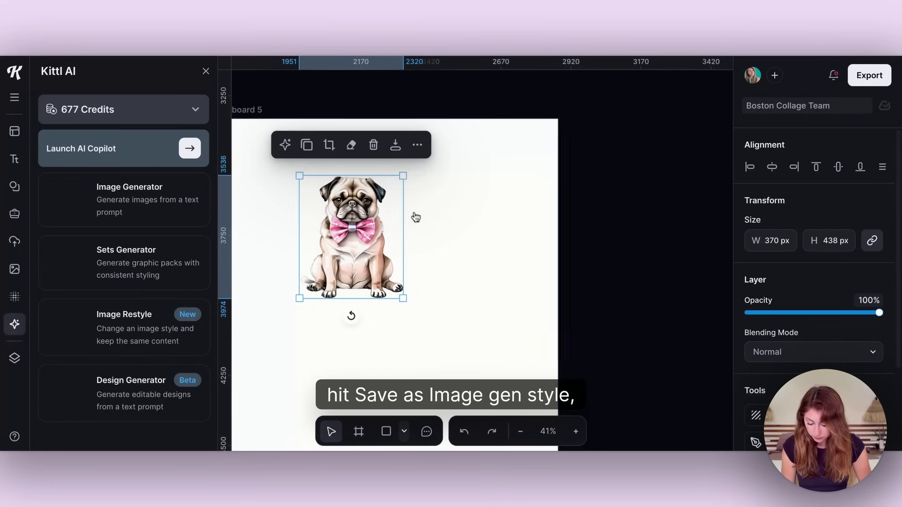
Generate a corgi with a pink bow in Realistic Art style and place it beside the pug
{"action": "left_click", "coordinate": [175, 206]}
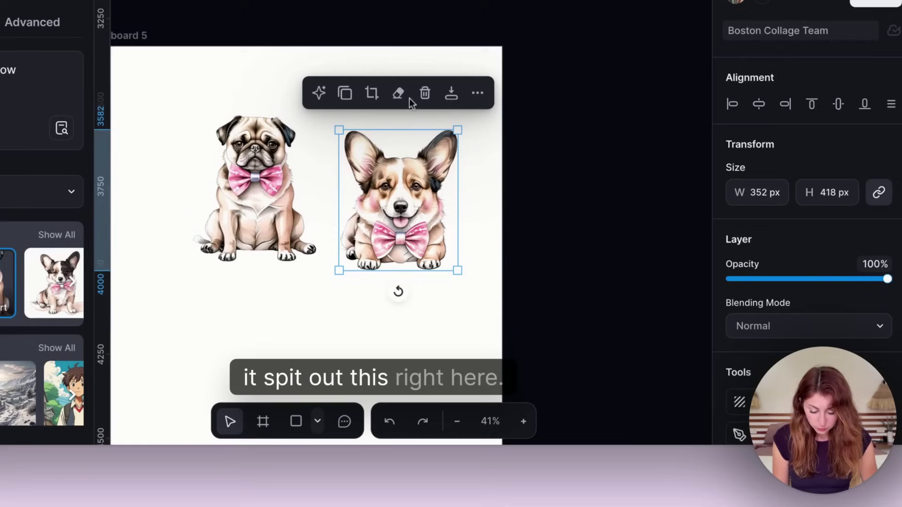
{"action": "left_click_drag", "start_coordinate": [414, 177], "coordinate": [396, 172]}
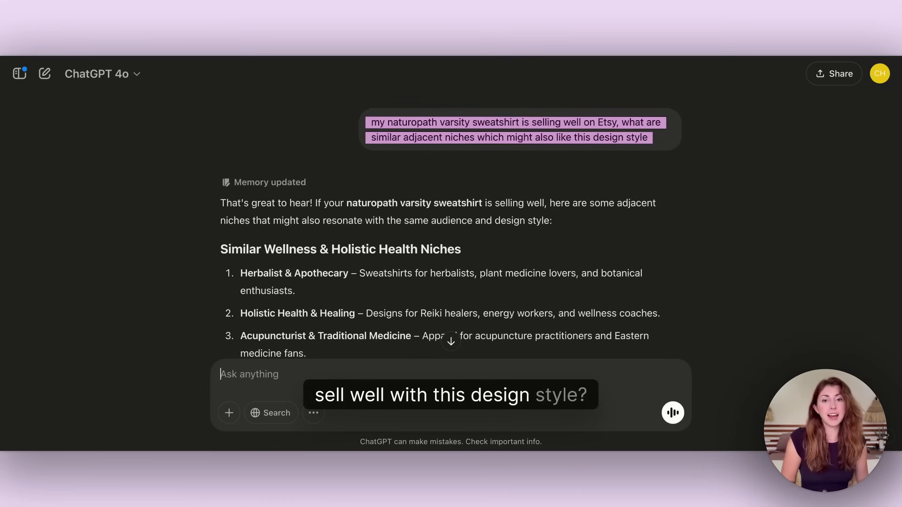
Read the niche suggestions down to Self-Care & Mental Health, then start a new message
{"action": "scroll", "coordinate": [337, 204], "scroll_direction": "down", "scroll_amount": 2}
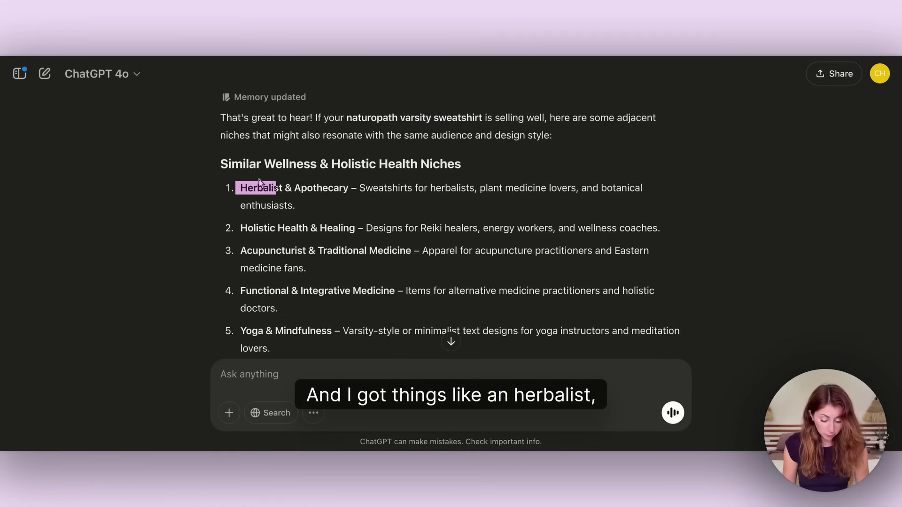
{"action": "scroll", "coordinate": [278, 211], "scroll_direction": "down", "scroll_amount": 1}
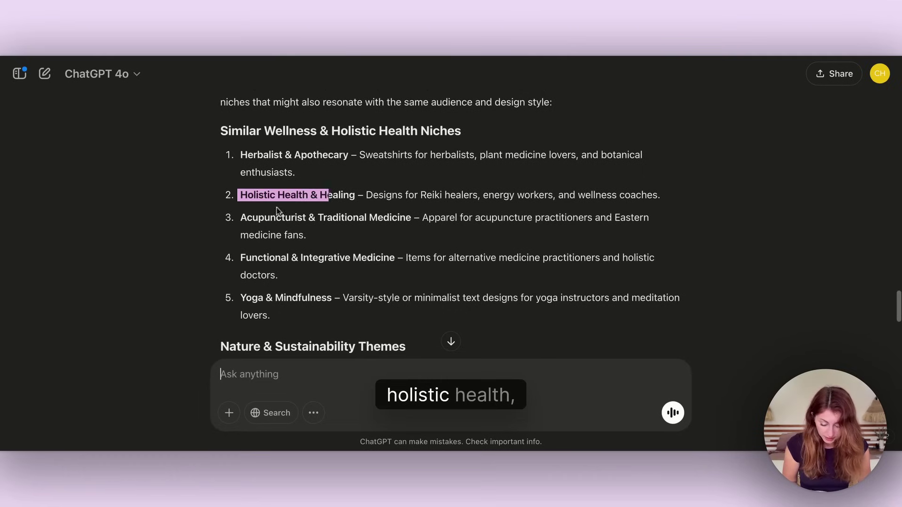
{"action": "scroll", "coordinate": [242, 220], "scroll_direction": "down", "scroll_amount": 3}
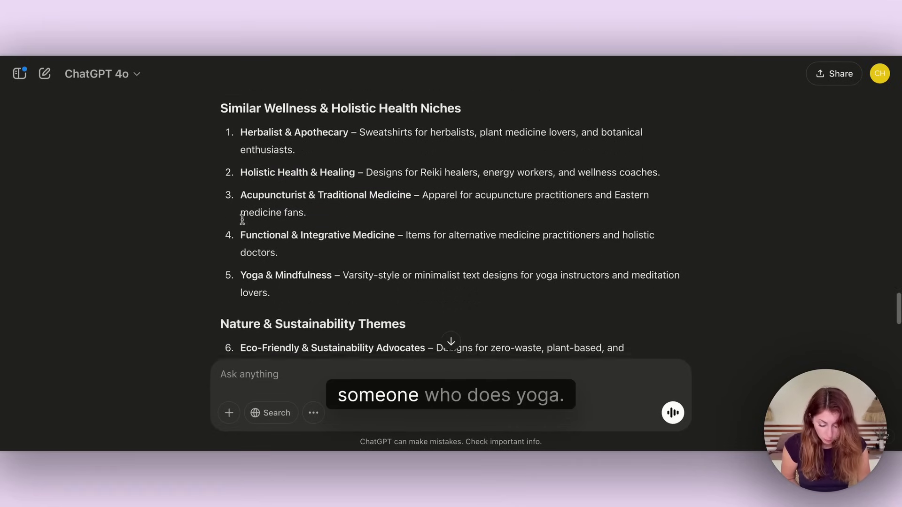
{"action": "scroll", "coordinate": [413, 181], "scroll_direction": "down", "scroll_amount": 2}
{"action": "scroll", "coordinate": [258, 232], "scroll_direction": "down", "scroll_amount": 3}
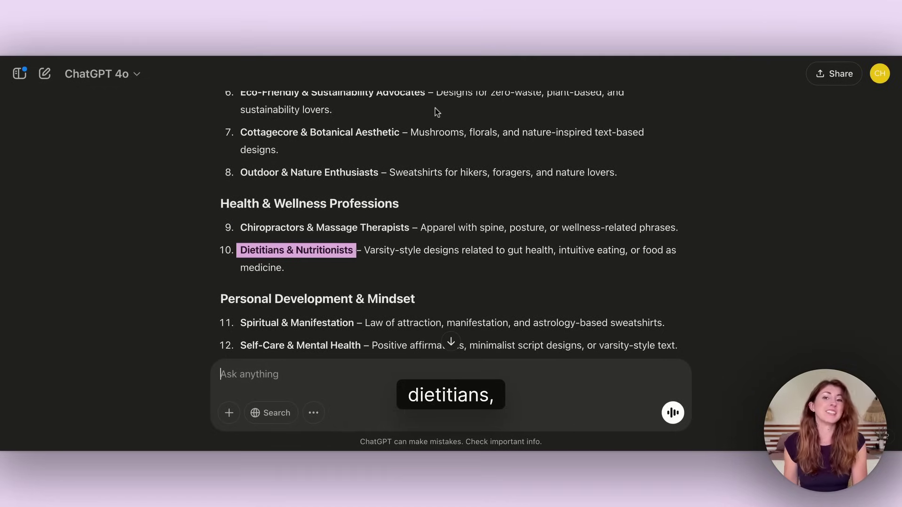
{"action": "scroll", "coordinate": [526, 91], "scroll_direction": "down", "scroll_amount": 3}
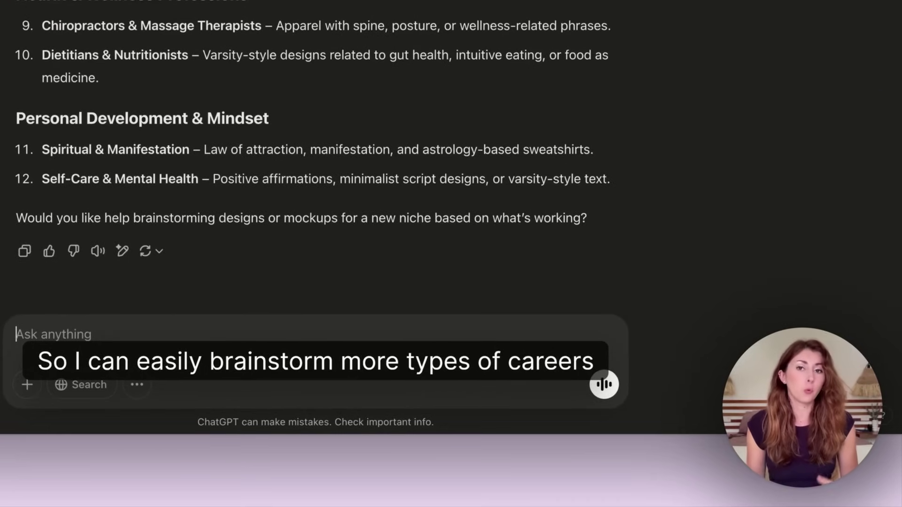
{"action": "left_click", "coordinate": [17, 334]}
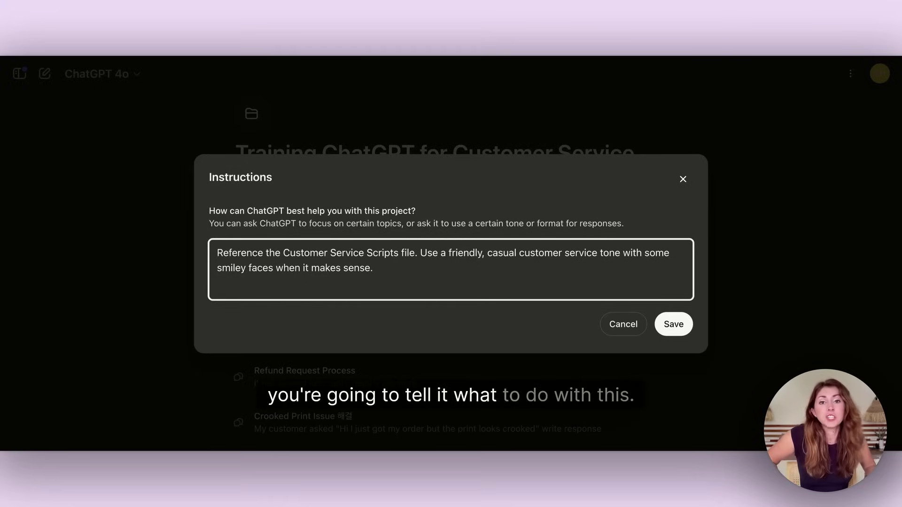
Select the project instructions about the Customer Service Scripts file and a friendly, casual tone
{"action": "left_click_drag", "start_coordinate": [217, 252], "coordinate": [375, 267]}
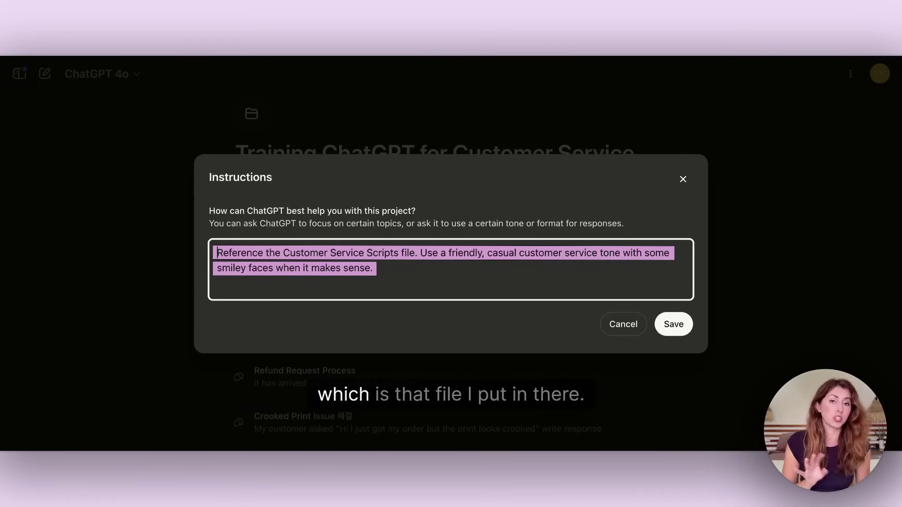